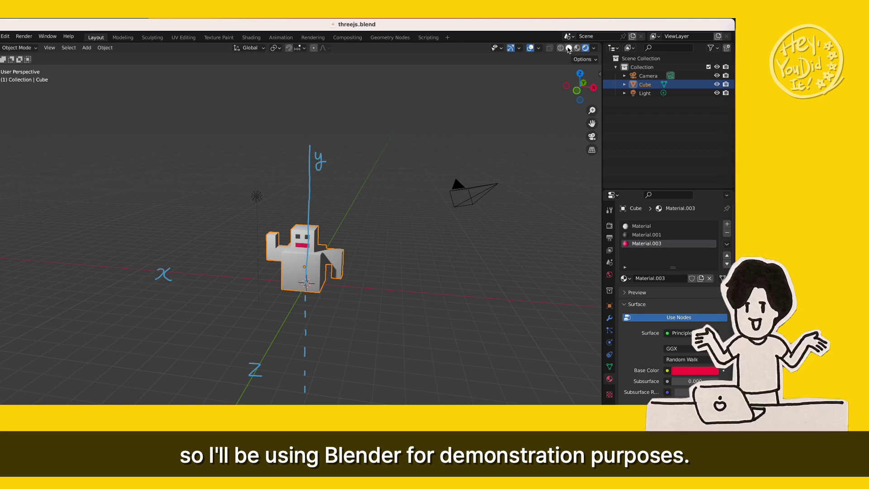
{"action": "left_click", "coordinate": [561, 48]}
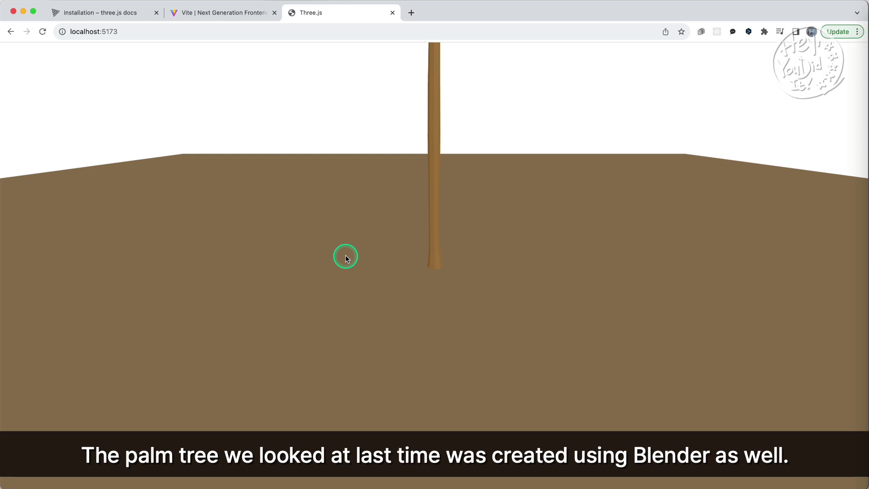
{"action": "scroll", "coordinate": [345, 255], "scroll_direction": "down", "scroll_amount": 5}
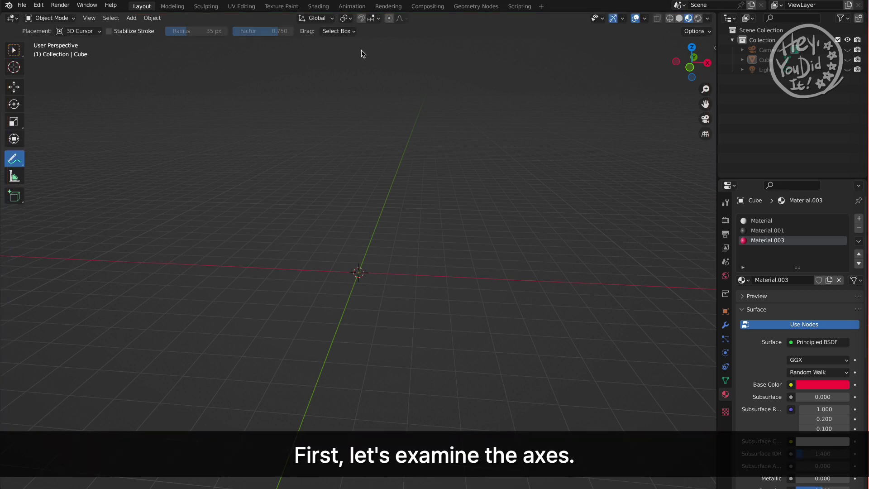
Annotate the viewport with a vertical axis line, dashed below the origin, and handwrite the labels x, z and y beside the three axes.
{"action": "left_click_drag", "start_coordinate": [357, 55], "coordinate": [361, 441]}
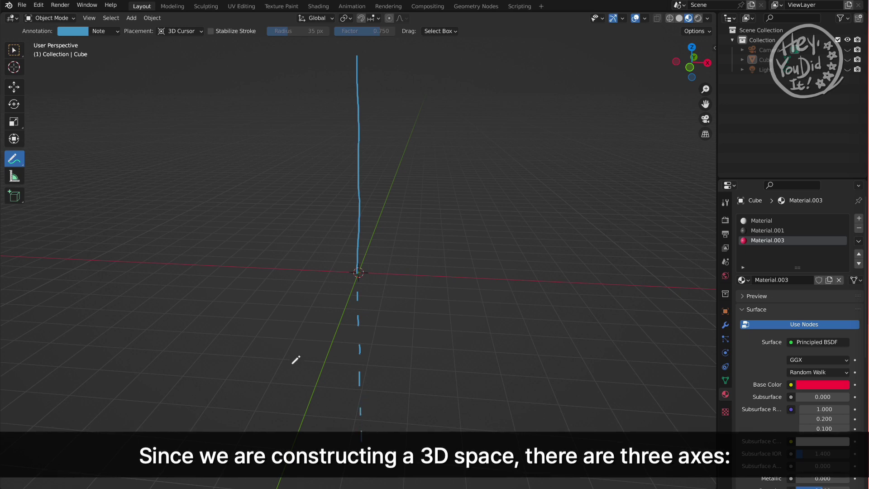
{"action": "mouse_move", "coordinate": [119, 259]}
{"action": "left_mouse_down"}
{"action": "mouse_move", "coordinate": [115, 275]}
{"action": "mouse_move", "coordinate": [127, 265]}
{"action": "mouse_move", "coordinate": [142, 275]}
{"action": "left_mouse_up"}
{"action": "mouse_move", "coordinate": [272, 401]}
{"action": "left_mouse_down"}
{"action": "mouse_move", "coordinate": [276, 417]}
{"action": "mouse_move", "coordinate": [293, 420]}
{"action": "left_mouse_up"}
{"action": "mouse_move", "coordinate": [366, 67]}
{"action": "left_mouse_down"}
{"action": "mouse_move", "coordinate": [376, 76]}
{"action": "mouse_move", "coordinate": [369, 94]}
{"action": "mouse_move", "coordinate": [382, 79]}
{"action": "left_mouse_up"}
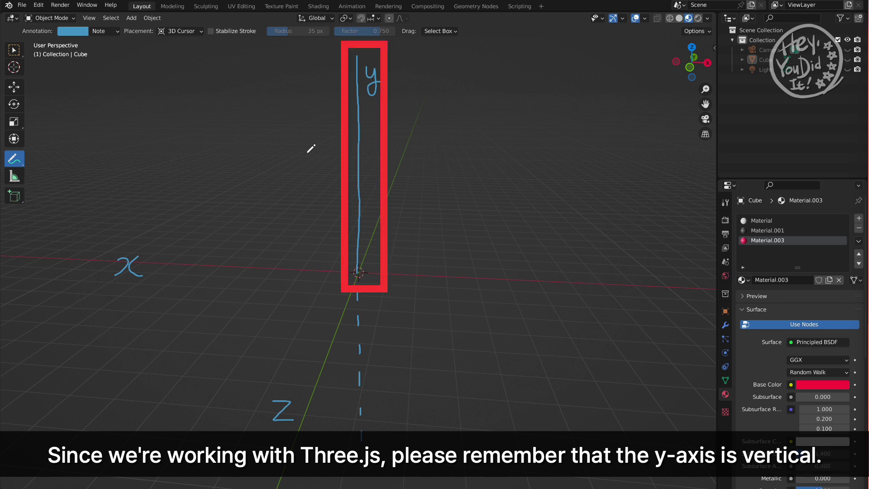
Unhide the figurine at the origin and select it with the Select Box tool.
{"action": "left_click", "coordinate": [847, 61]}
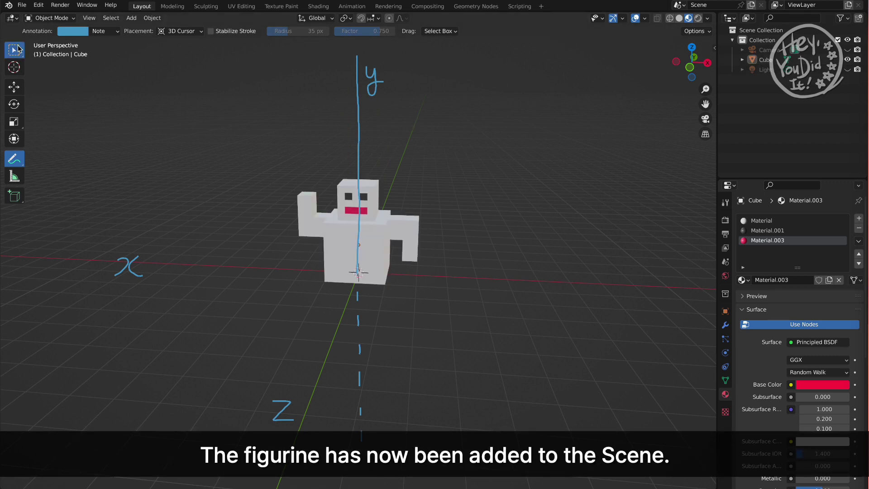
{"action": "left_click", "coordinate": [18, 48]}
{"action": "left_click", "coordinate": [395, 233]}
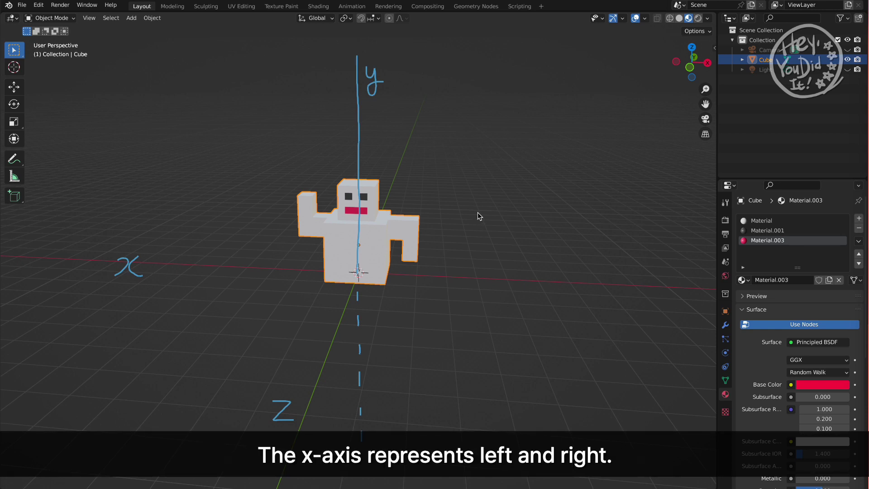
Move the figurine back and forth along global X, and along global Z to about -0.05 m from its start.
{"action": "key", "text": "g"}
{"action": "key", "text": "x"}
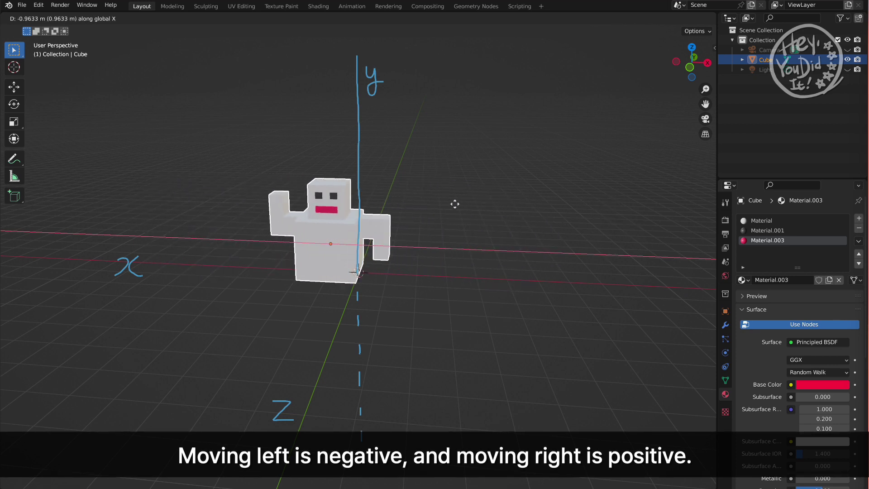
{"action": "key", "text": "z"}
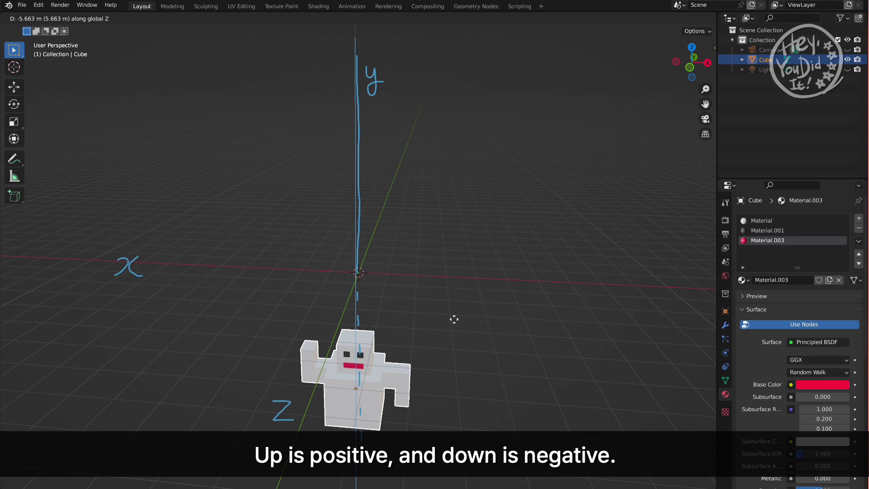
{"action": "left_click", "coordinate": [488, 204]}
Move the figurine along the global Y axis and place it at an offset of about -0.11 m.
{"action": "key", "text": "g"}
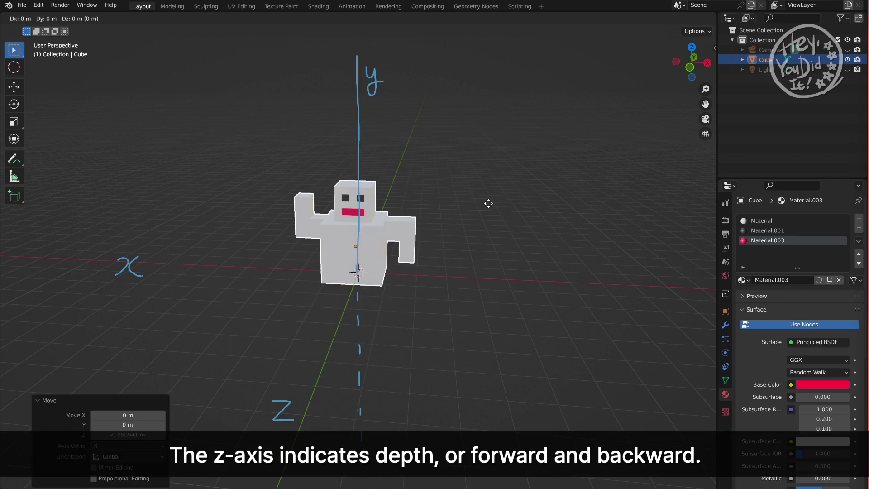
{"action": "key", "text": "y"}
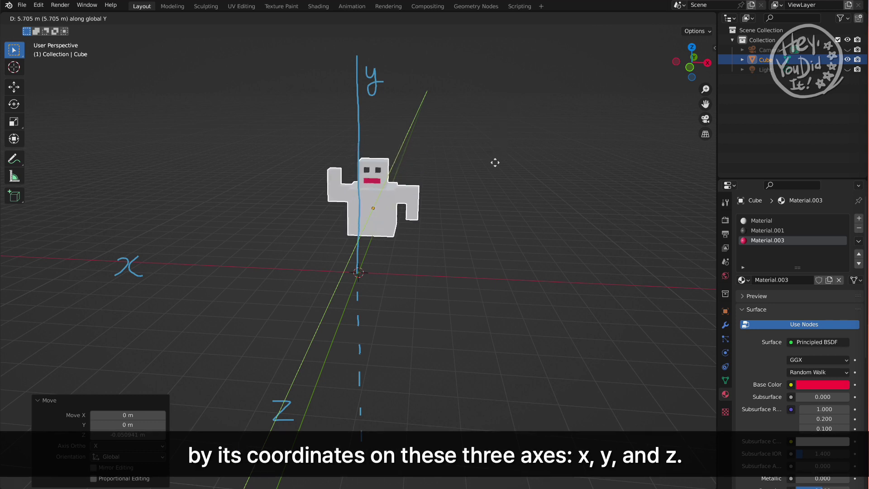
{"action": "left_click", "coordinate": [481, 202]}
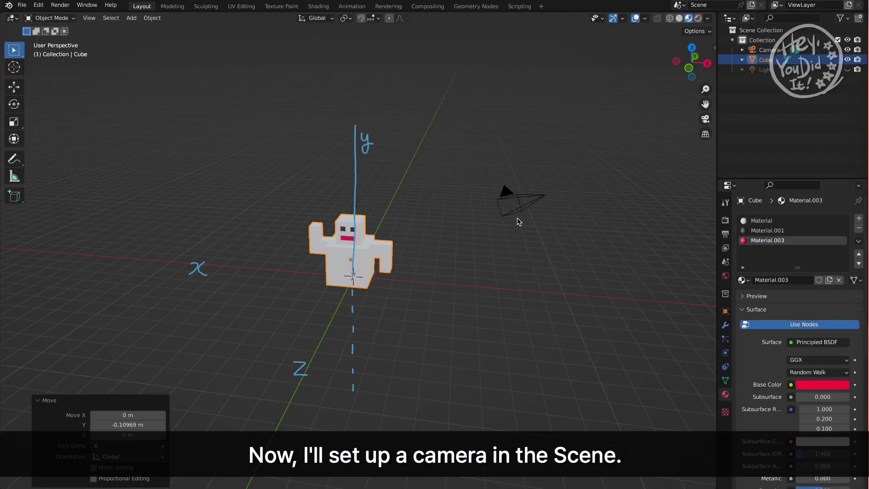
Select the camera beside the figurine to inspect its placement in the scene.
{"action": "left_click", "coordinate": [510, 191]}
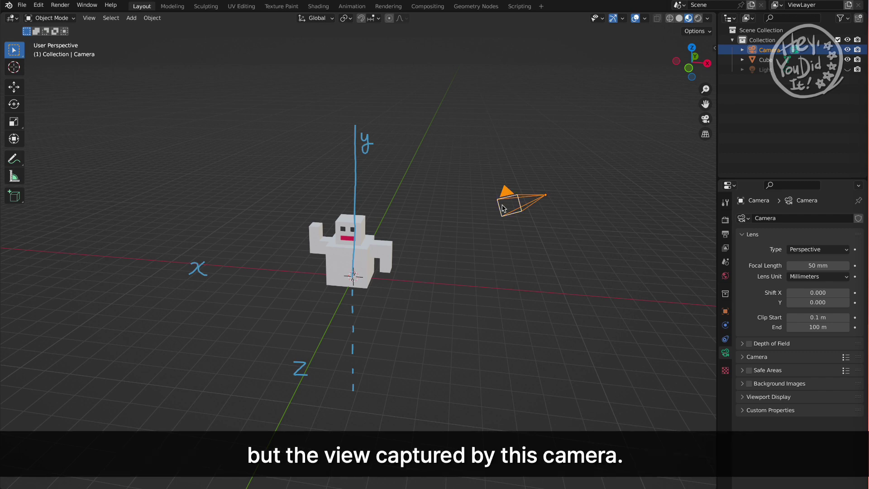
{"action": "middle_click_drag", "start_coordinate": [456, 189], "coordinate": [455, 186]}
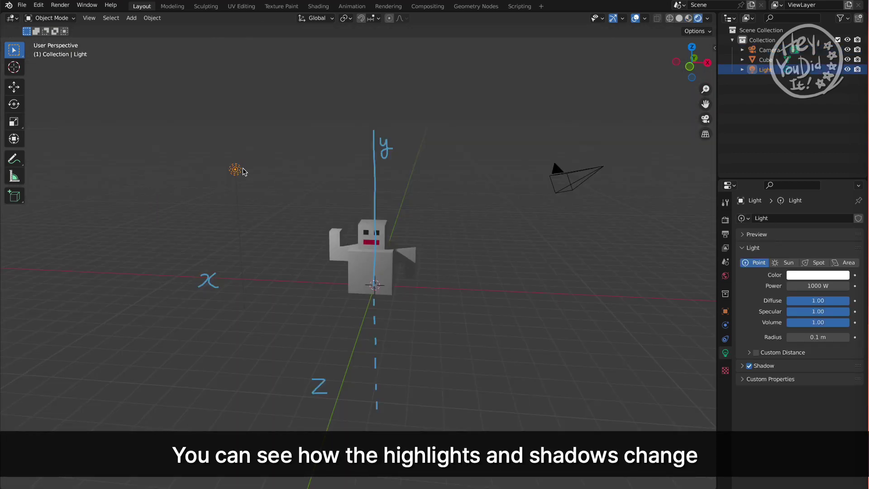
Move the point light freely around the figurine and place it about 3.47 m in X, 0.30 m in Y and -0.65 m in Z.
{"action": "key", "text": "g"}
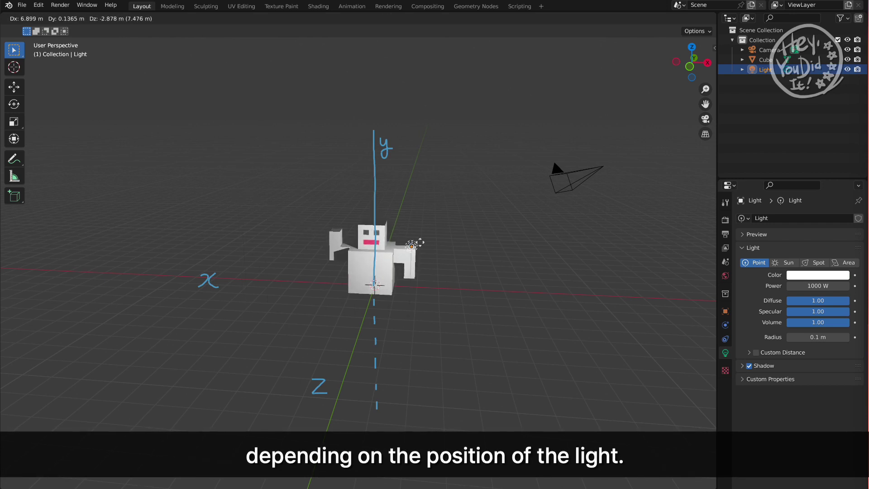
{"action": "left_click", "coordinate": [335, 195]}
{"action": "middle_click_drag", "start_coordinate": [335, 195], "coordinate": [349, 190]}
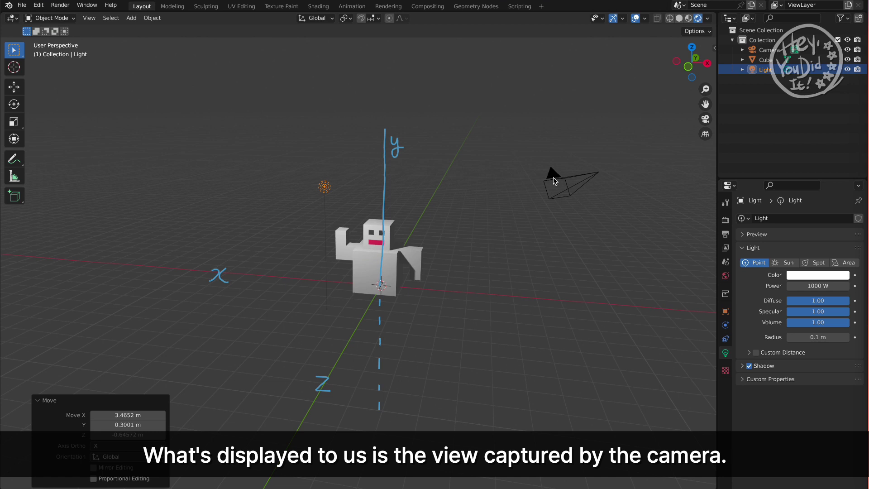
Select the camera and look at the scene through the camera view.
{"action": "left_click", "coordinate": [564, 180]}
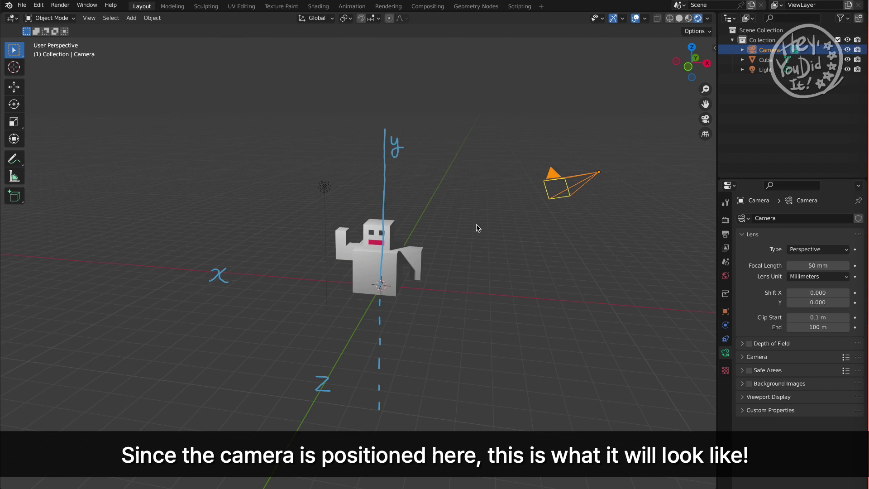
{"action": "key", "text": "KP_0"}
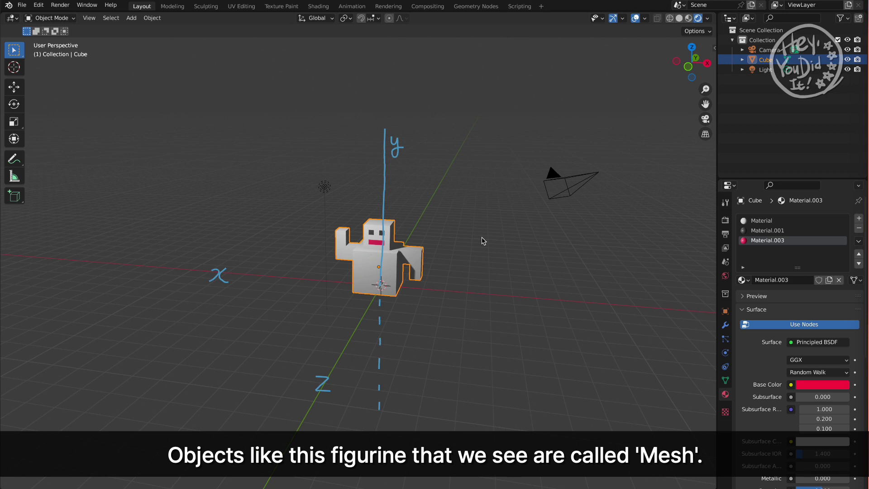
Display the figurine in Wireframe shading and examine the geometry of its mesh.
{"action": "left_click", "coordinate": [670, 18]}
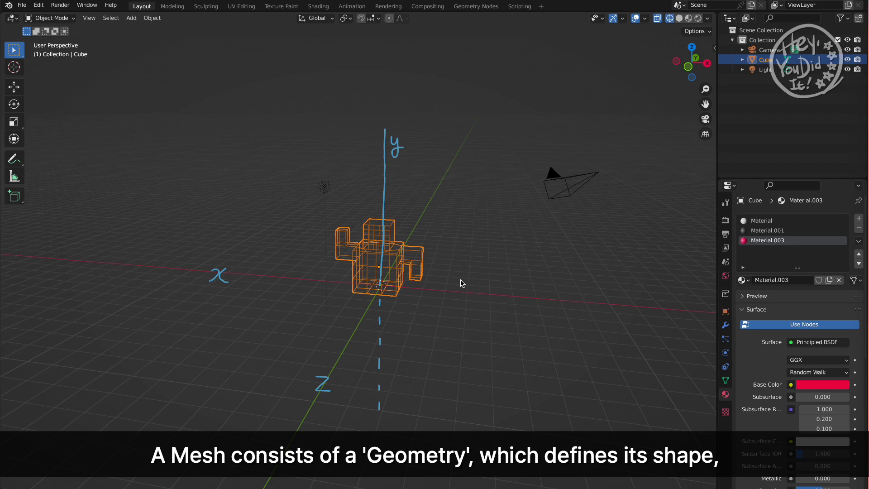
{"action": "scroll", "coordinate": [461, 283], "scroll_direction": "up", "scroll_amount": 3}
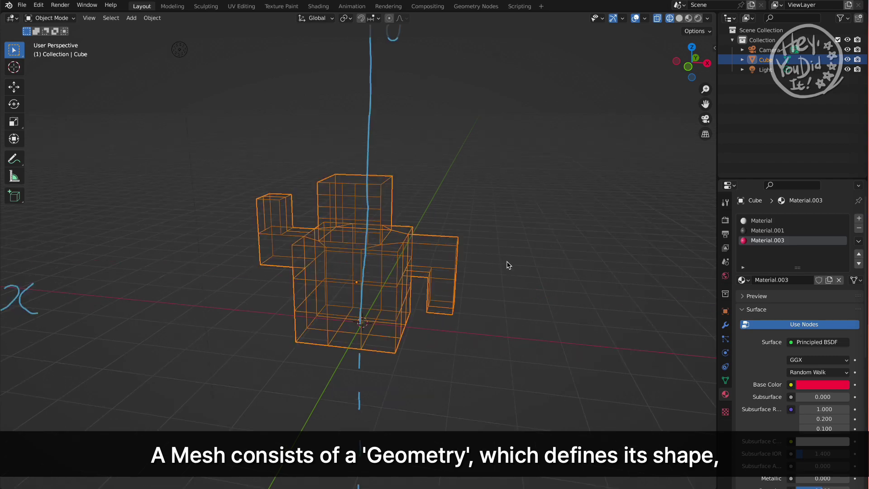
{"action": "middle_click_drag", "start_coordinate": [508, 264], "coordinate": [508, 264]}
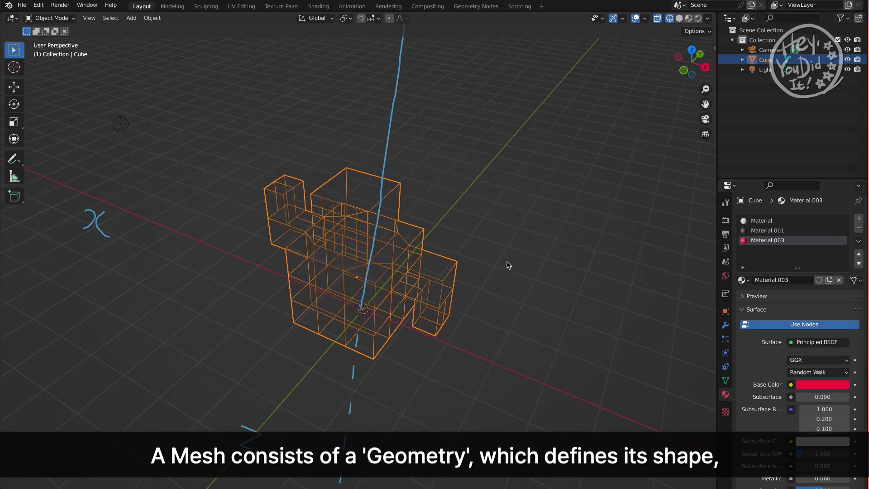
Compare the figurine's materials in Material Preview with its Wireframe shading, ending in Material Preview.
{"action": "left_click", "coordinate": [688, 18]}
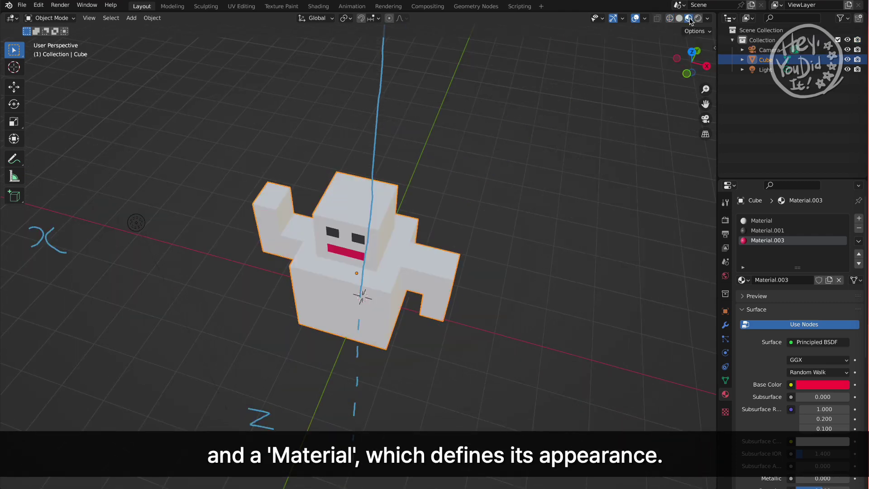
{"action": "middle_click_drag", "start_coordinate": [624, 113], "coordinate": [627, 110]}
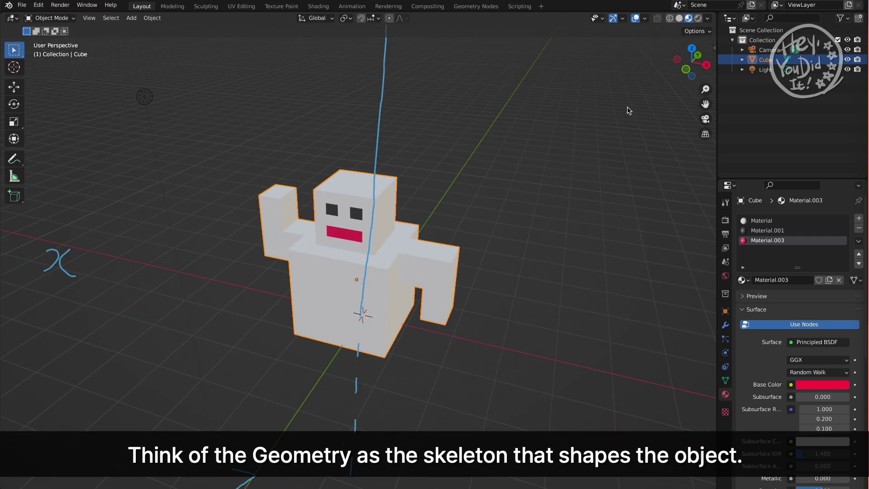
{"action": "left_click", "coordinate": [670, 20]}
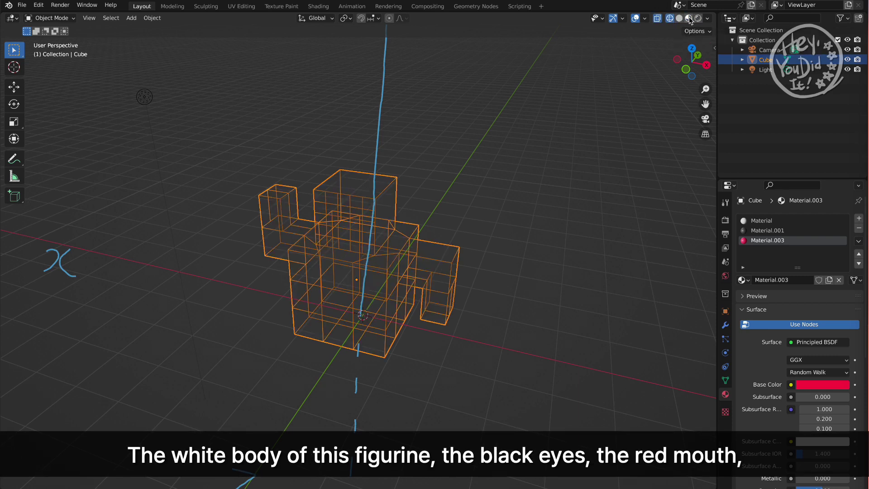
{"action": "left_click", "coordinate": [689, 18]}
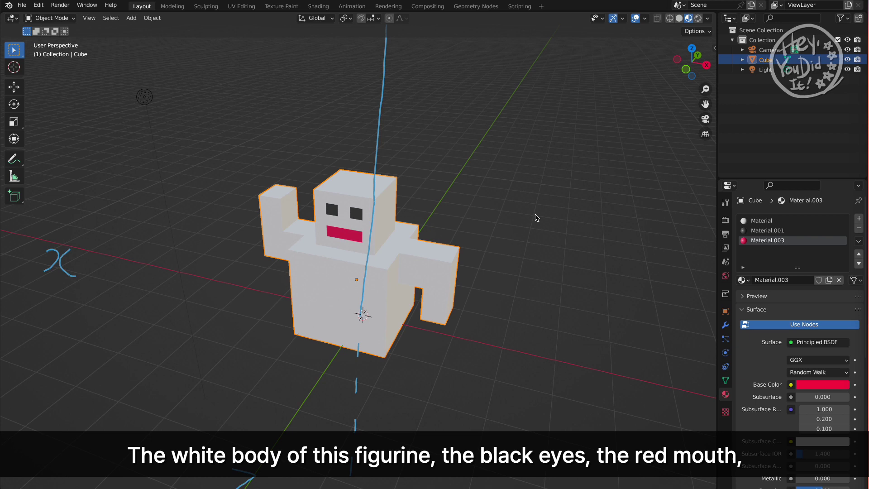